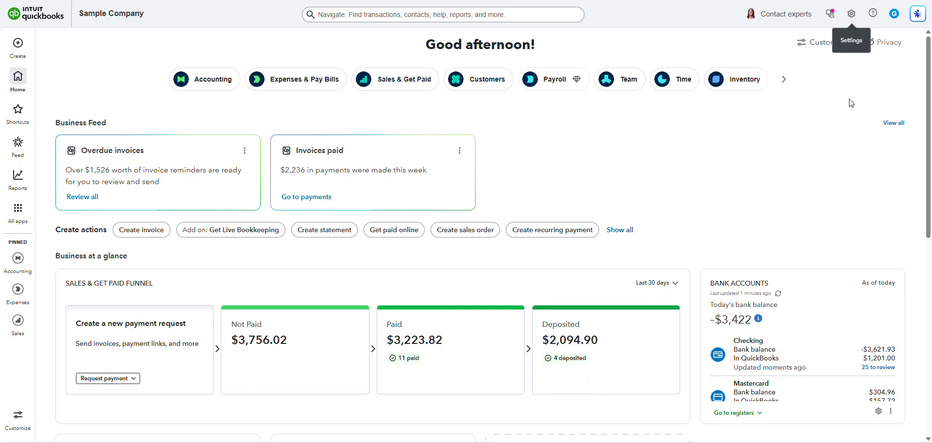
In the advanced account settings, switch Track classes off and on again under Categories, save it enabled, and close the settings.
left_click(851, 14)
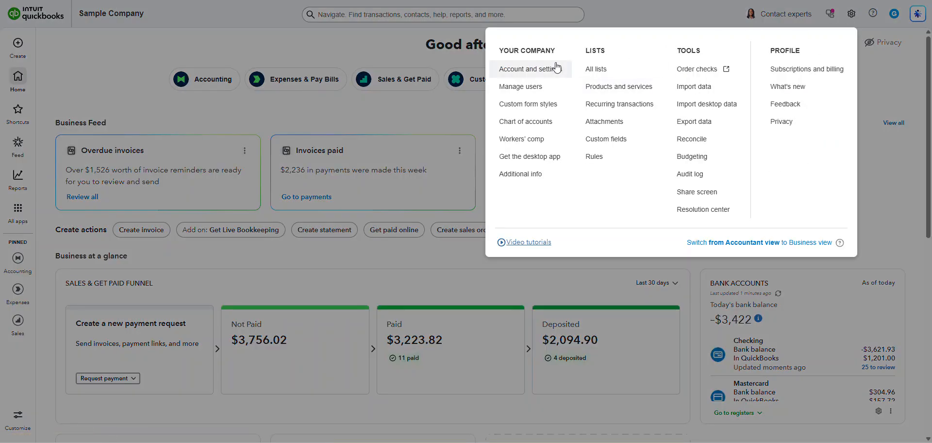
left_click(537, 71)
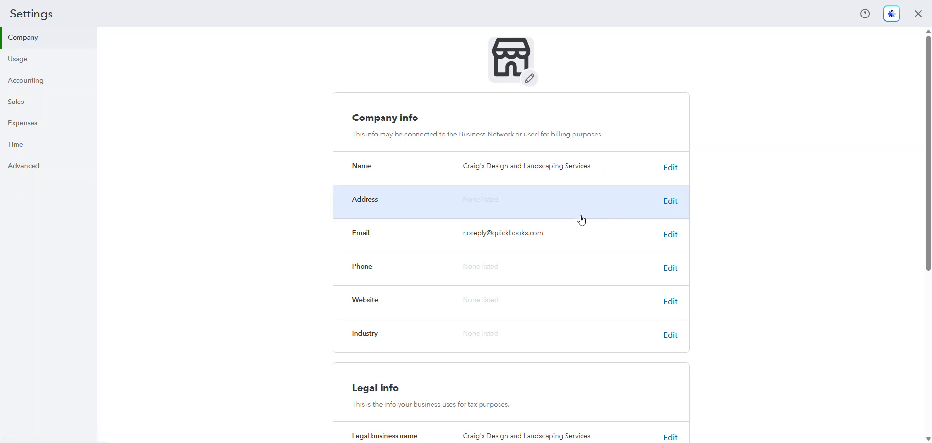
left_click(36, 169)
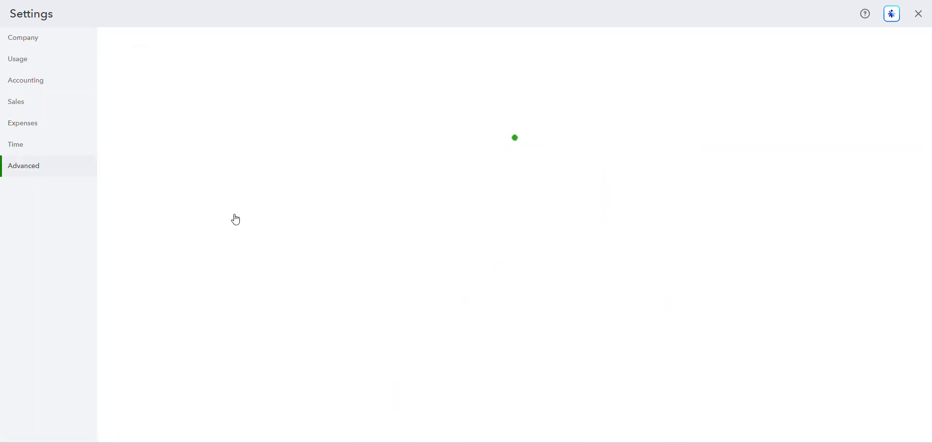
scroll(340, 320, "down", 3)
scroll(354, 324, "down", 4)
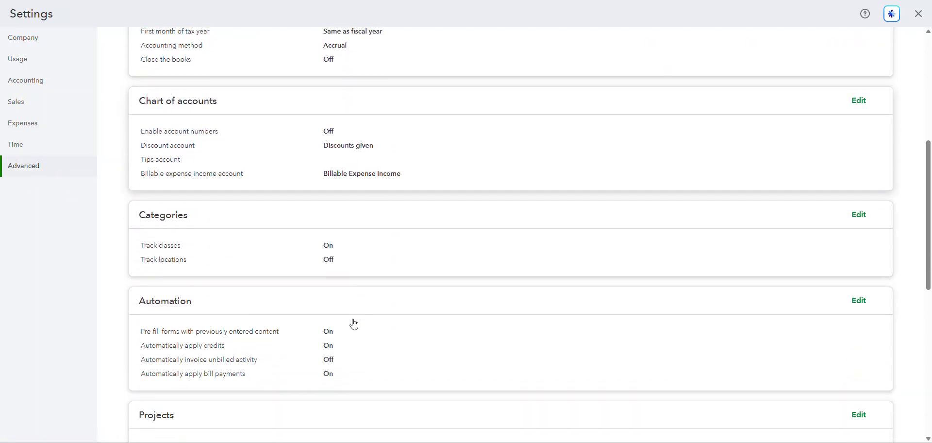
left_click(250, 219)
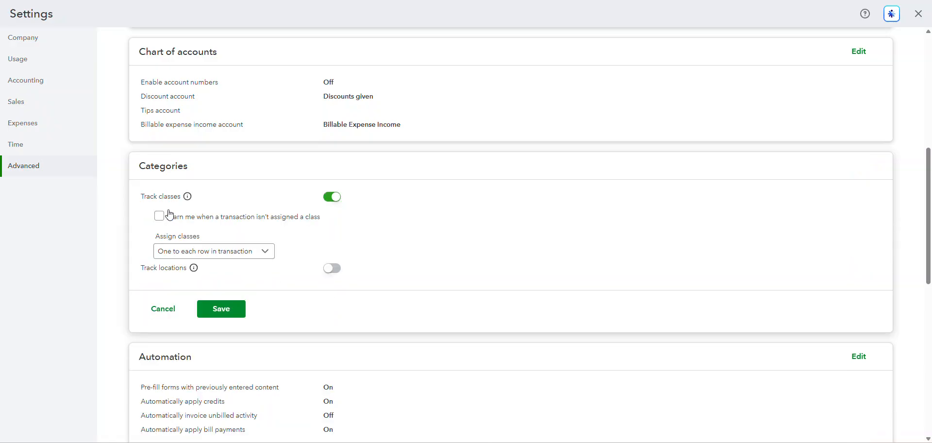
left_click(335, 200)
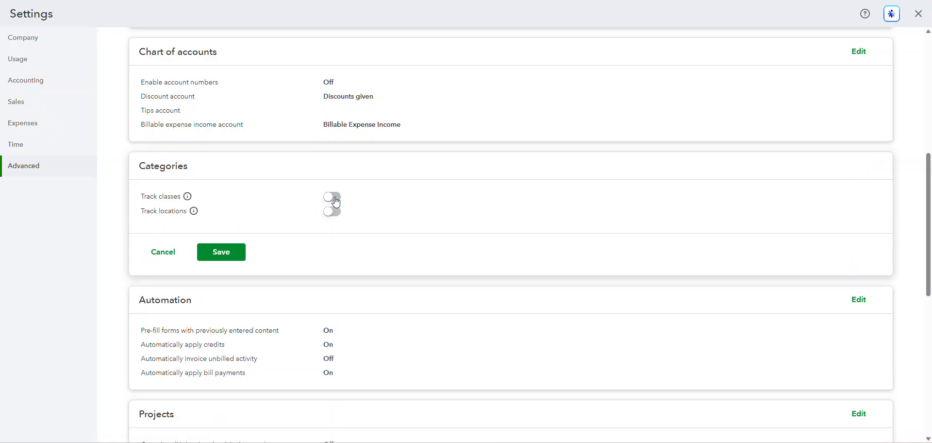
left_click(335, 199)
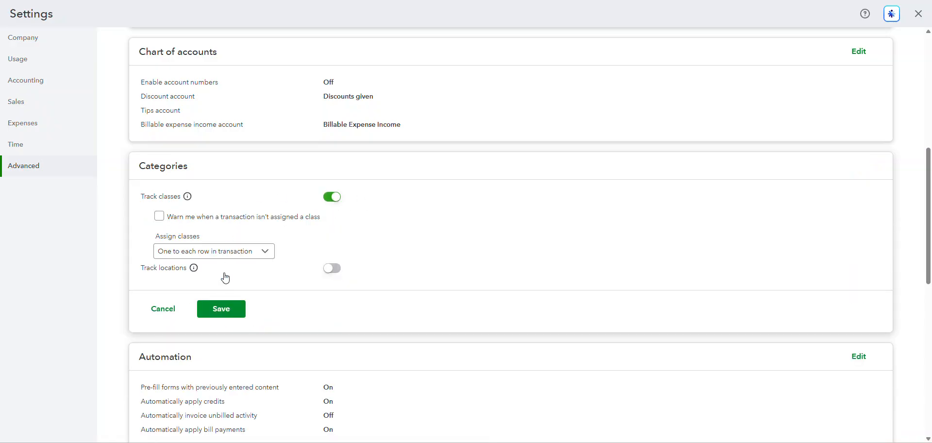
left_click(222, 310)
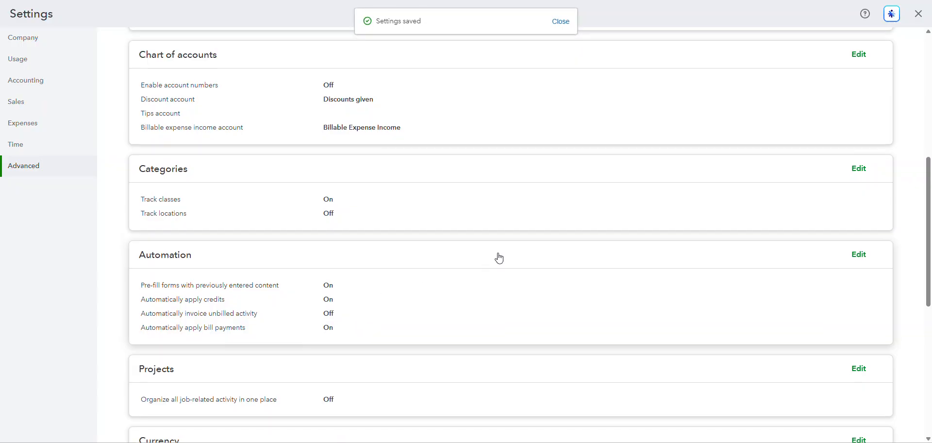
scroll(488, 257, "up", 7)
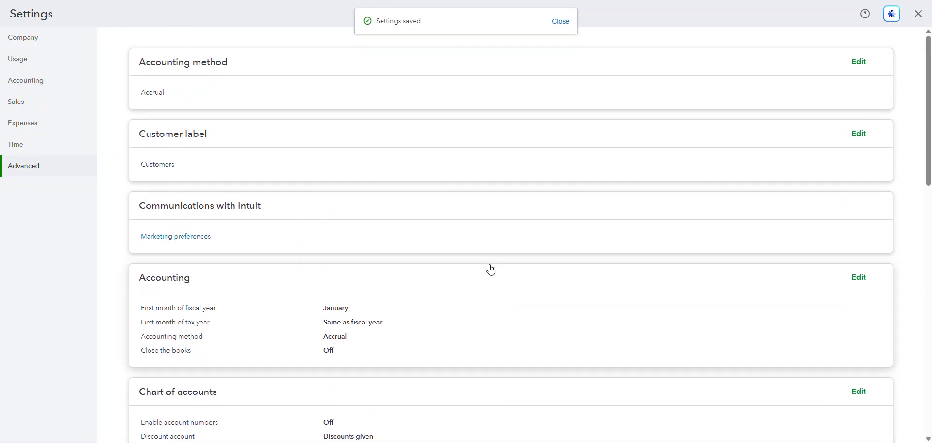
left_click(921, 18)
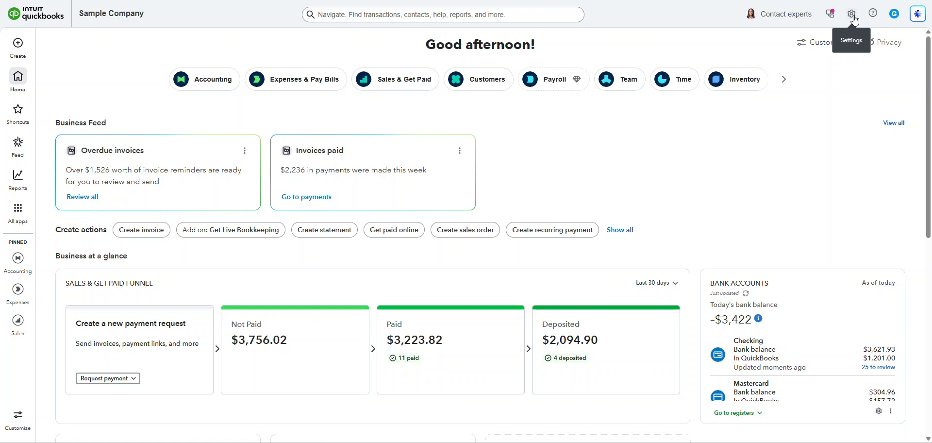
Open the Classes list from the overview of all company lists.
left_click(853, 17)
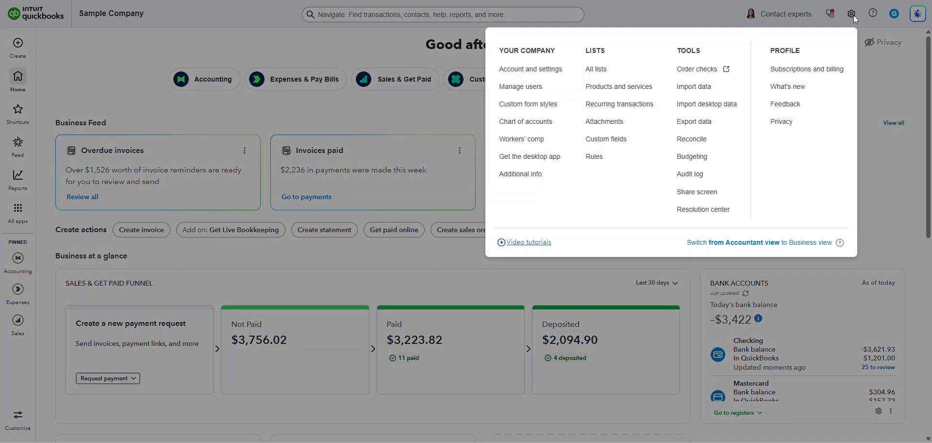
left_click(597, 70)
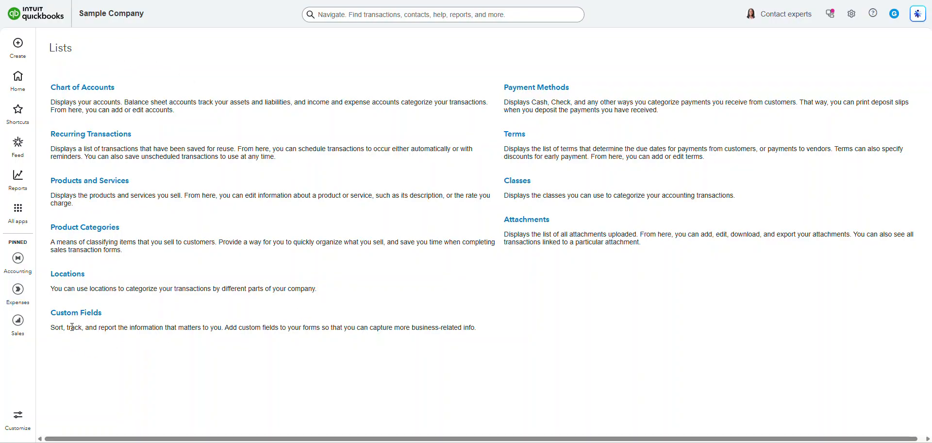
left_click(515, 189)
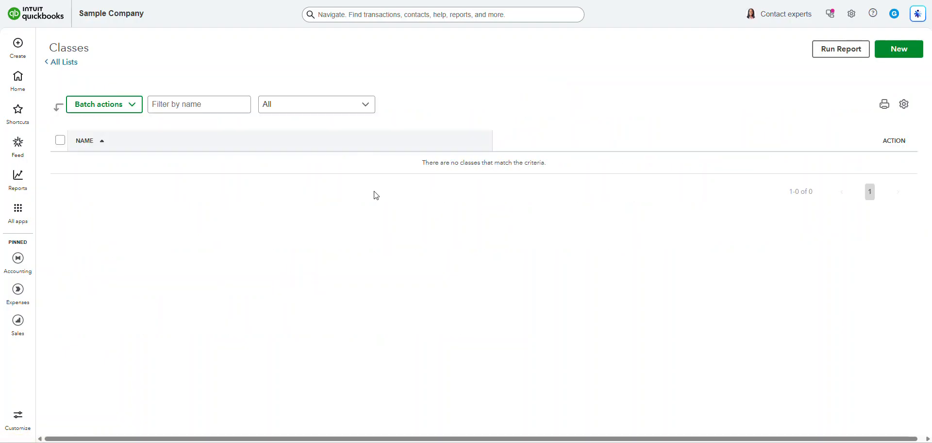
Create and save a new top-level class named "01 - Admin".
left_click(916, 50)
left_click(433, 201)
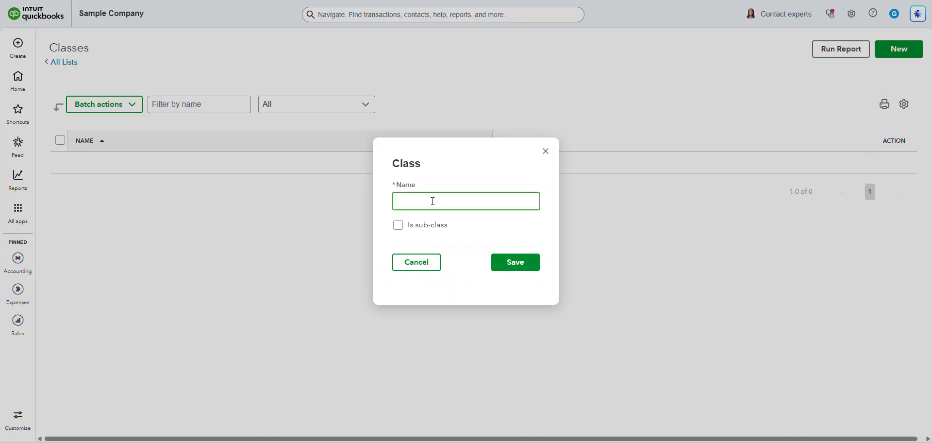
type("01 - Admin")
left_click(516, 262)
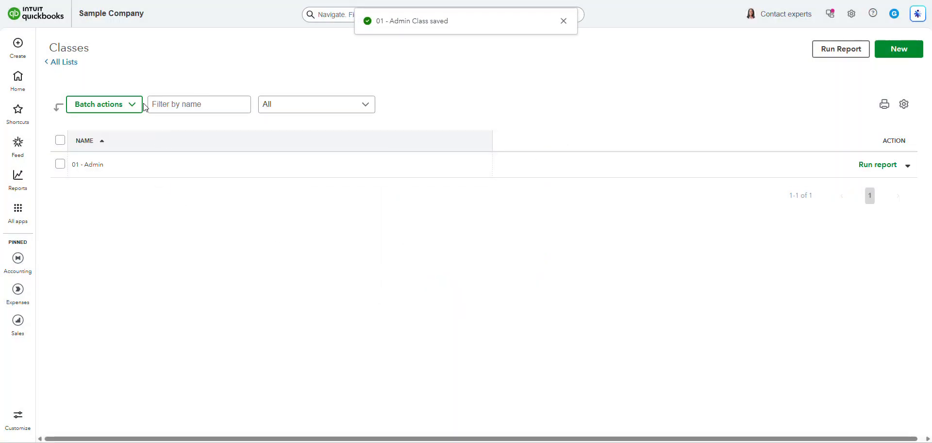
Add and save a second top-level class named "02 - Fundraising".
left_click(900, 51)
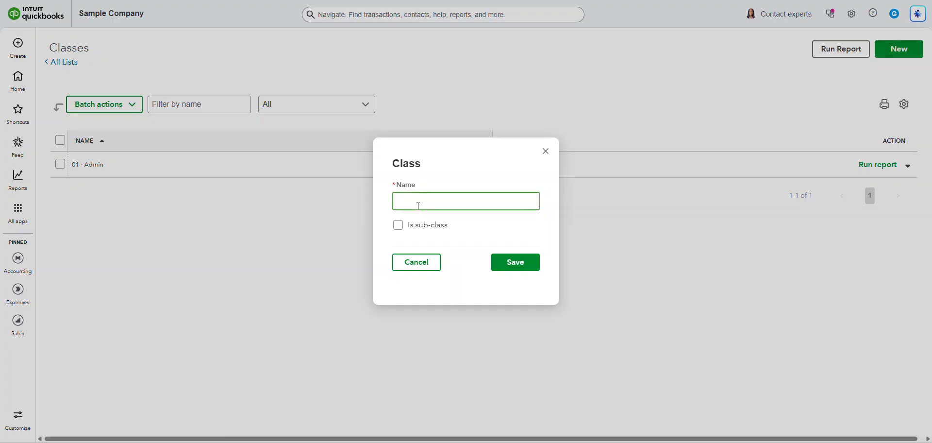
type("02 - Fundraising")
left_click(528, 264)
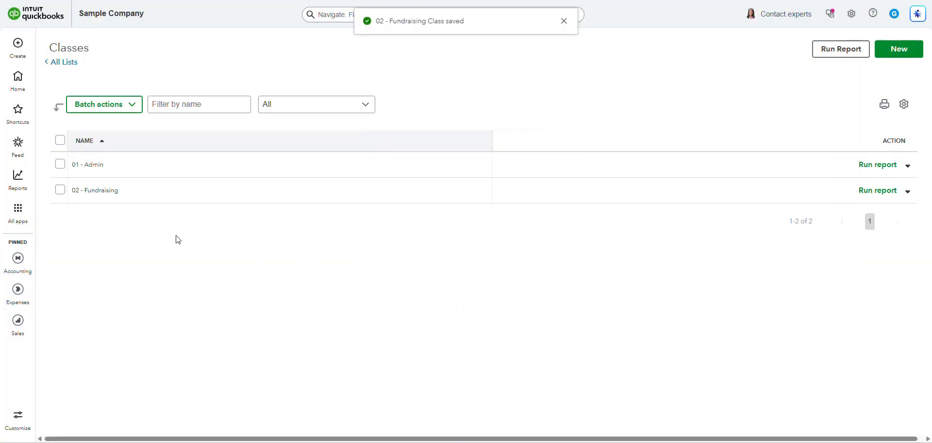
Add and save a third top-level class named "03 - Program".
left_click(909, 54)
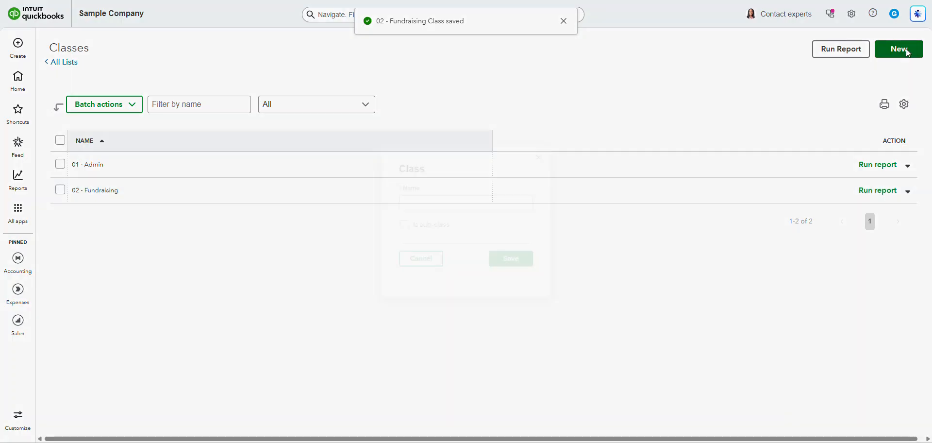
left_click(432, 206)
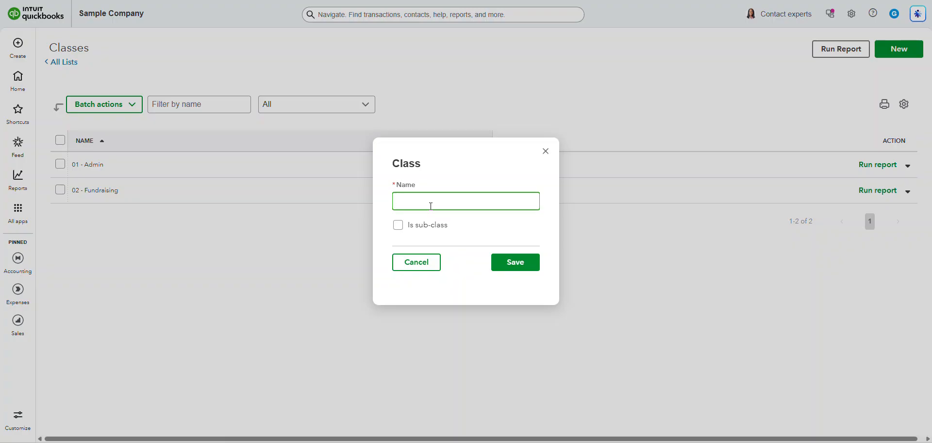
type("03 - Program")
left_click(529, 266)
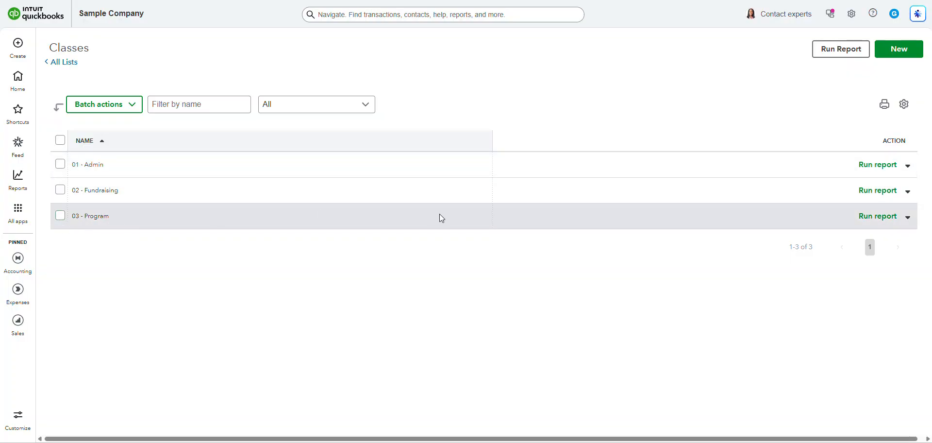
Create a class named "04 - Program A (kids program)" without a parent class and save it.
left_click(905, 58)
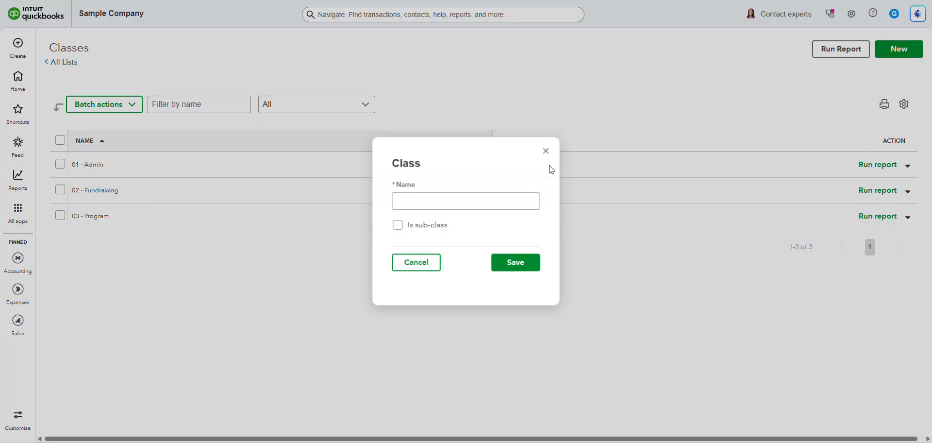
left_click(459, 201)
type("04")
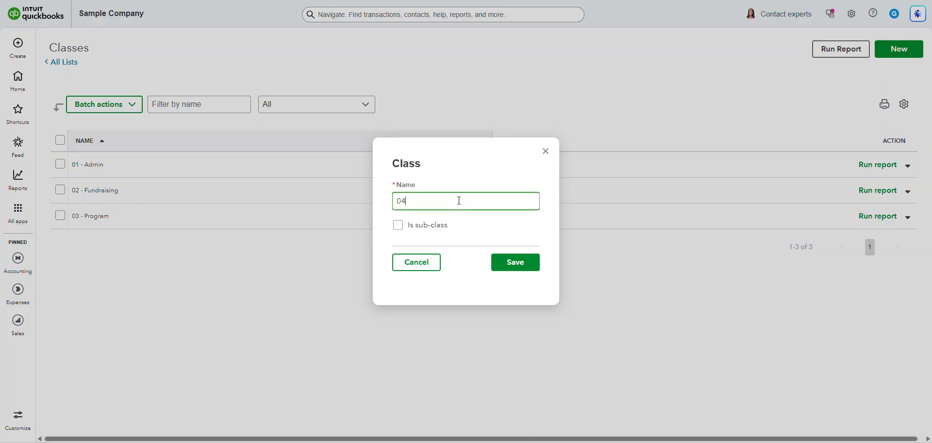
type(" - Program A (kids program")
key("Tab")
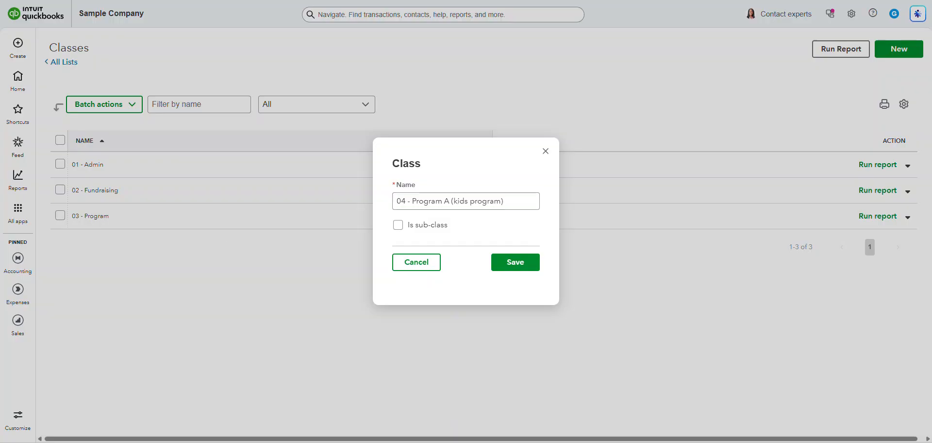
left_click(521, 264)
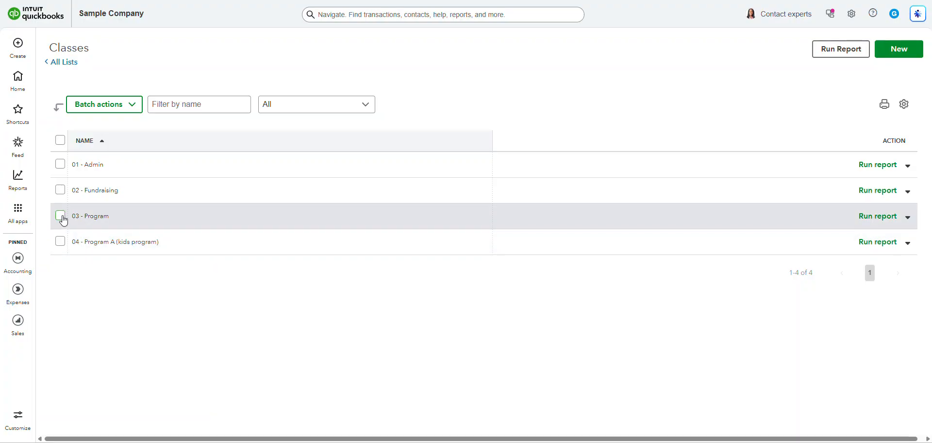
Edit the class "04 - Program A (kids program)" to make it a sub-class of "03 - Program" and save the change.
left_click(909, 243)
left_click(828, 259)
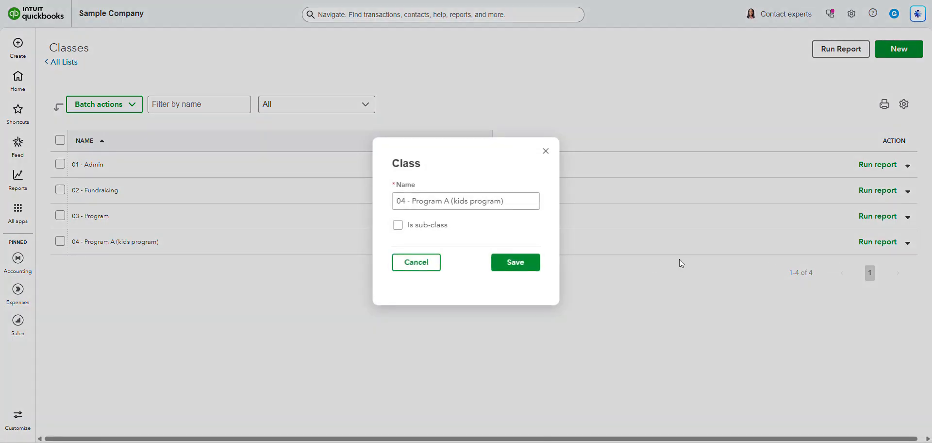
left_click(399, 226)
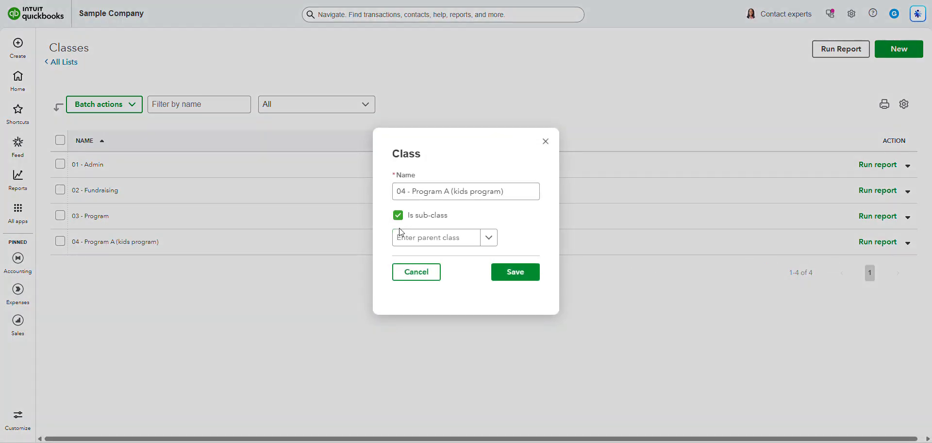
left_click(489, 238)
left_click(487, 318)
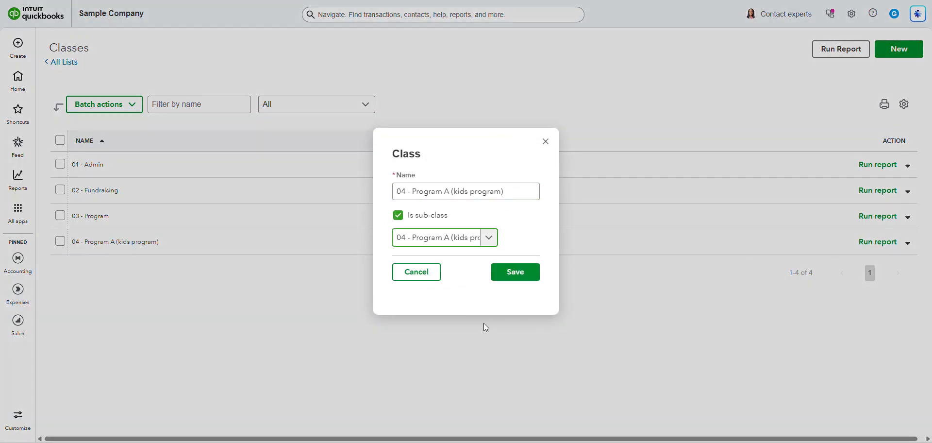
left_click(526, 271)
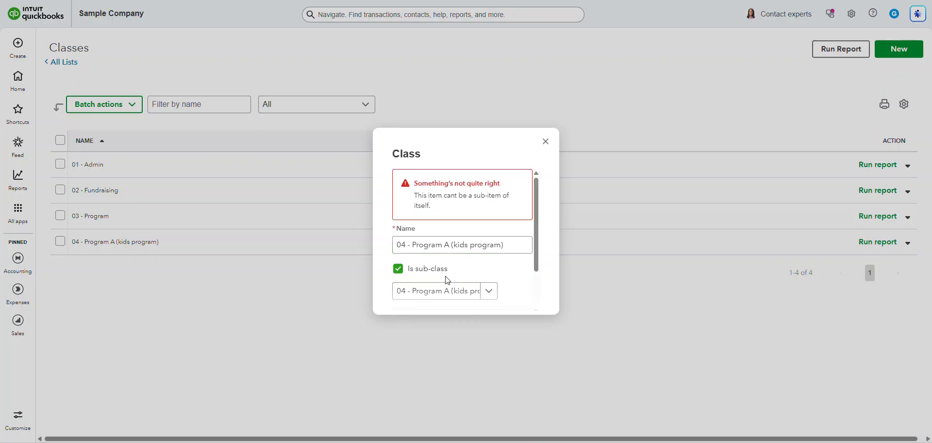
left_click(489, 290)
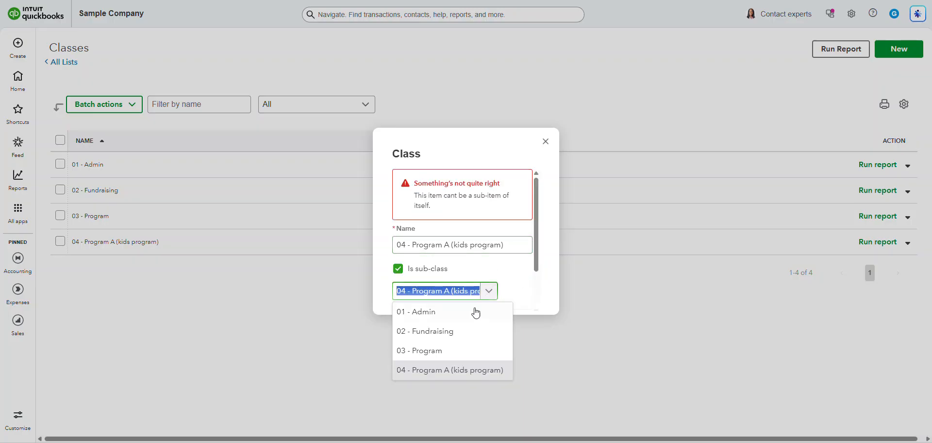
left_click(467, 353)
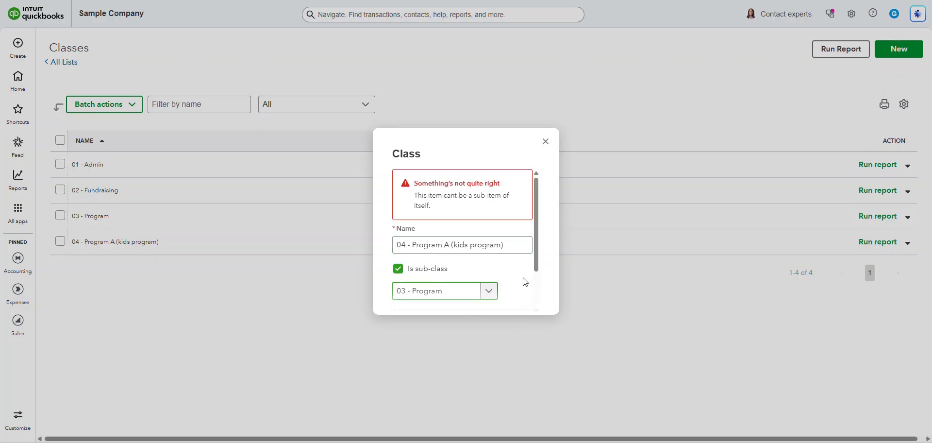
scroll(525, 282, "down", 1)
left_click(506, 275)
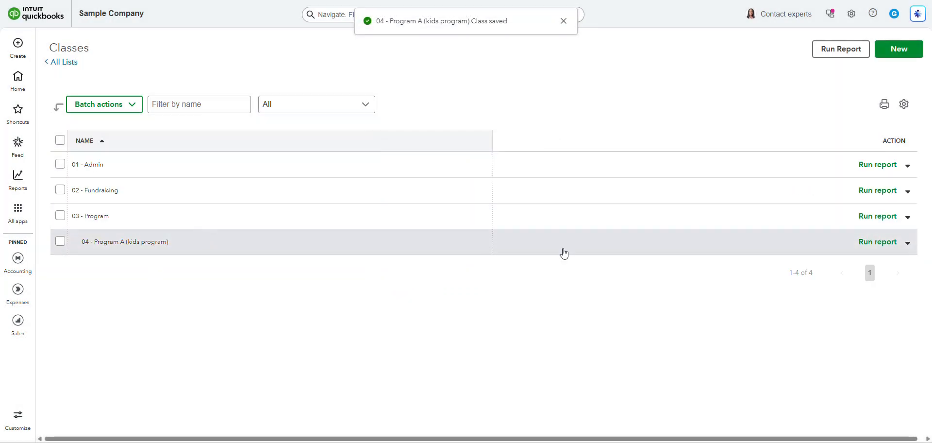
Create a class named "05 - Program B (adult program)" as a sub-class of "03 - Program" and save it.
left_click(894, 53)
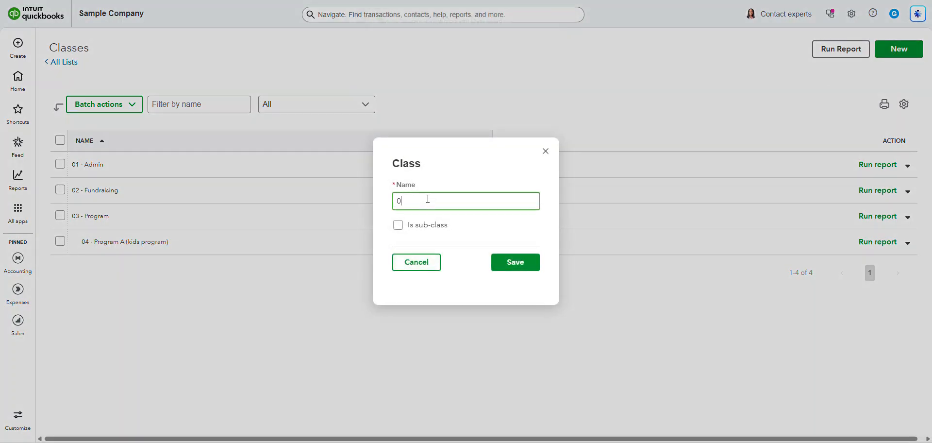
left_click(398, 225)
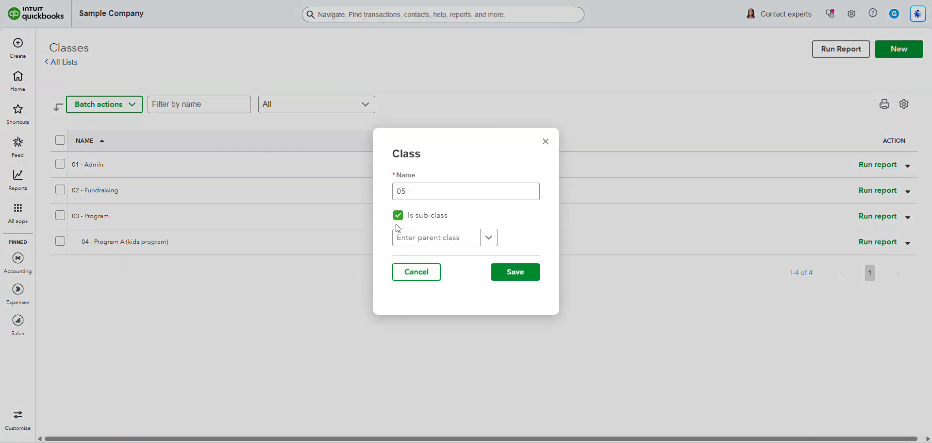
left_click(475, 247)
left_click(454, 296)
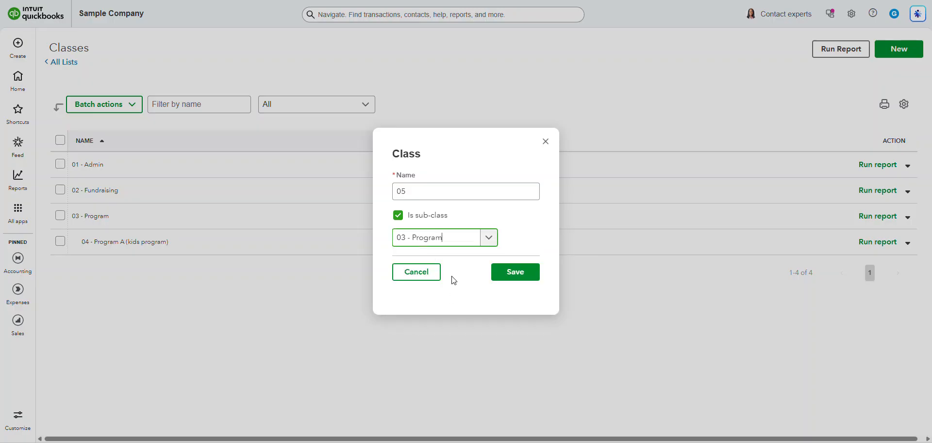
left_click(444, 185)
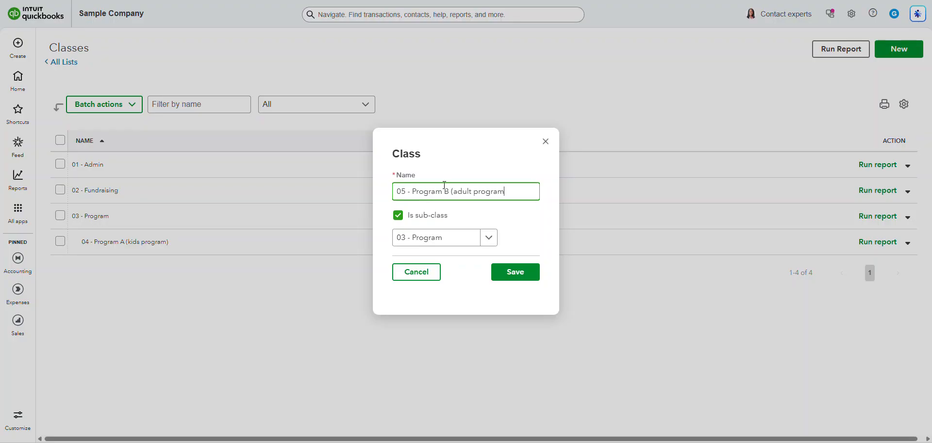
left_click(516, 273)
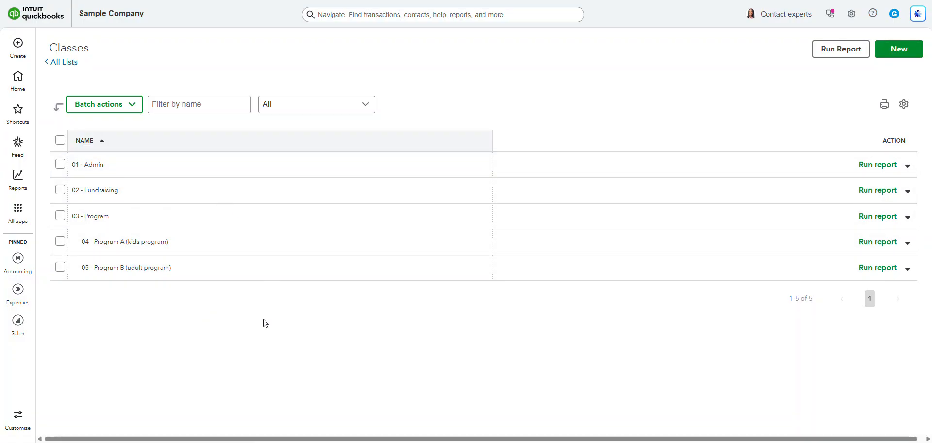
Open the standard Profit and Loss report and dismiss the AI pop-ups and the insights pane.
mouse_move(18, 179)
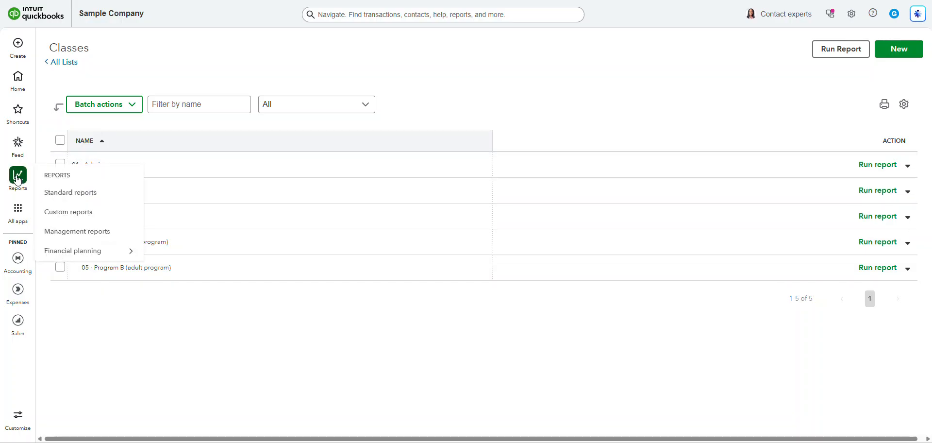
left_click(89, 200)
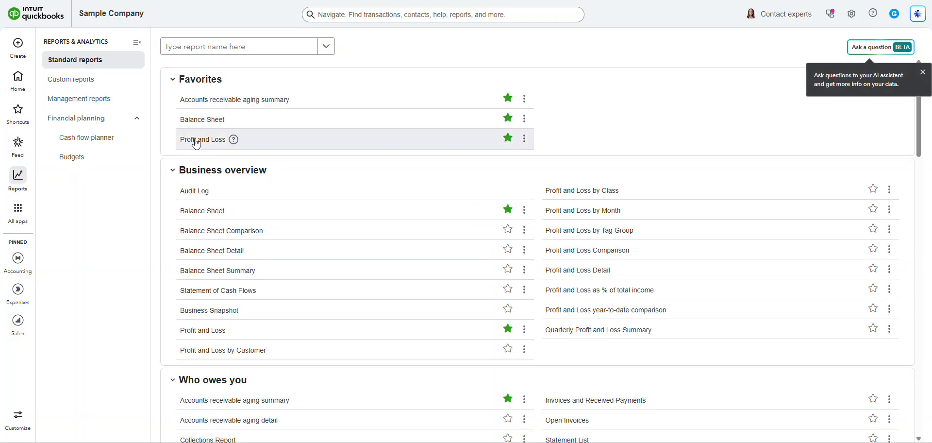
left_click(197, 141)
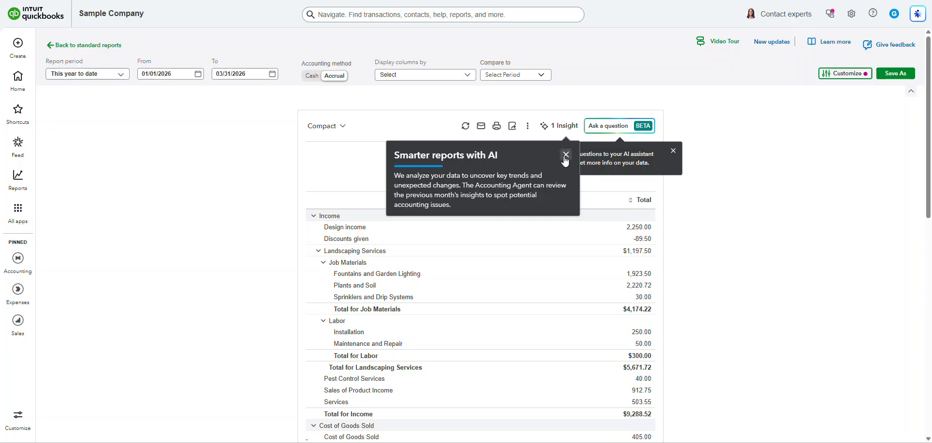
left_click(566, 156)
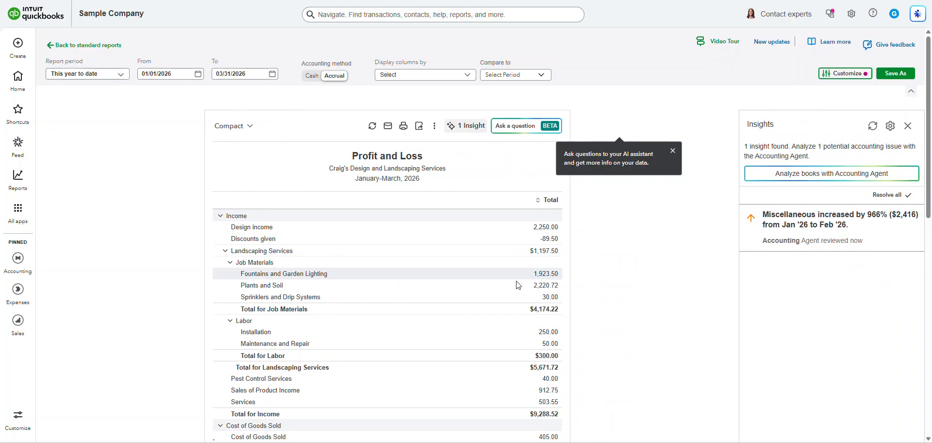
left_click(674, 152)
left_click(908, 126)
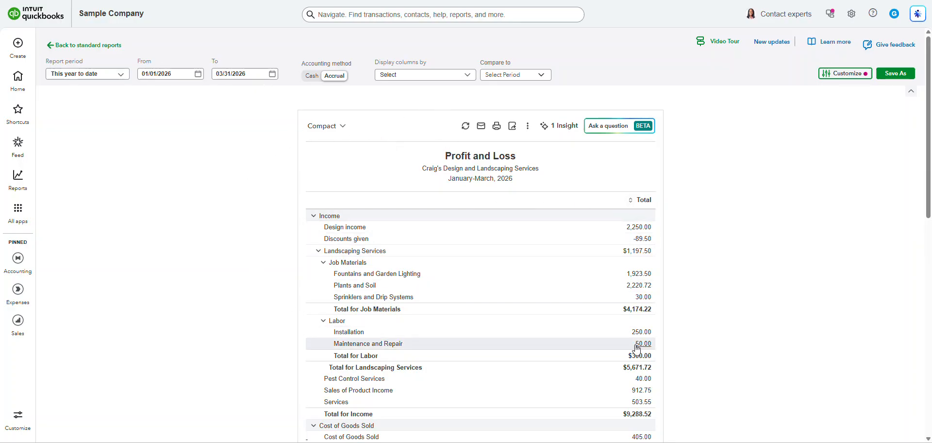
Display the Profit and Loss report's columns by Class.
scroll(555, 282, "down", 1)
scroll(555, 282, "up", 2)
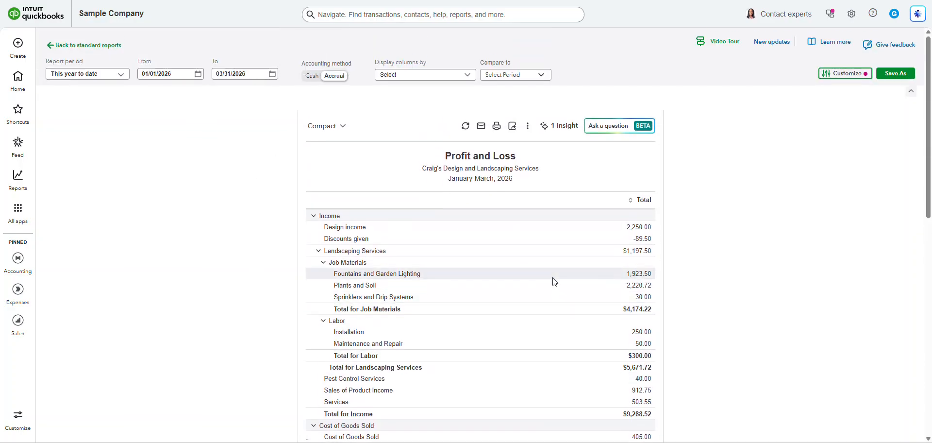
left_click(445, 78)
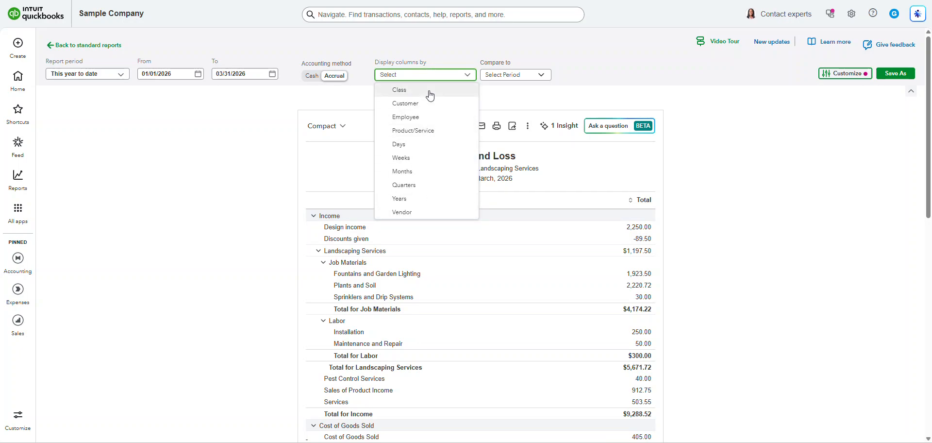
left_click(431, 93)
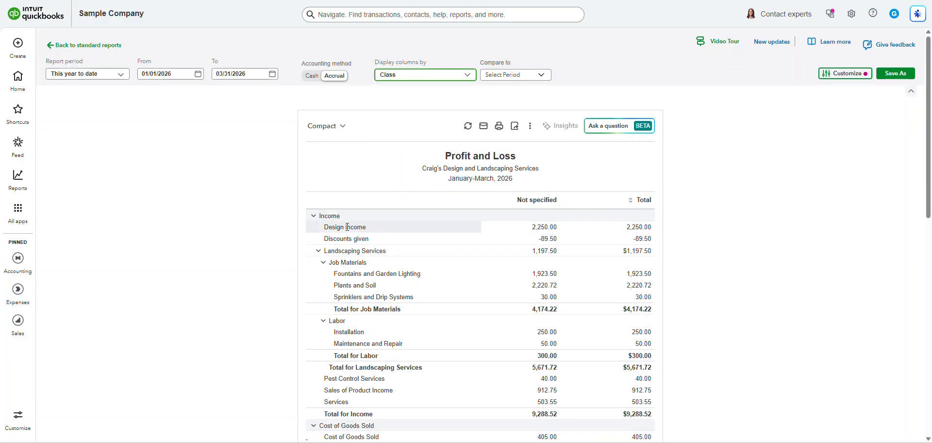
Drill down from the Maintenance and Repair income amount to its invoice and dismiss the introductory pop-ups.
scroll(470, 278, "down", 1)
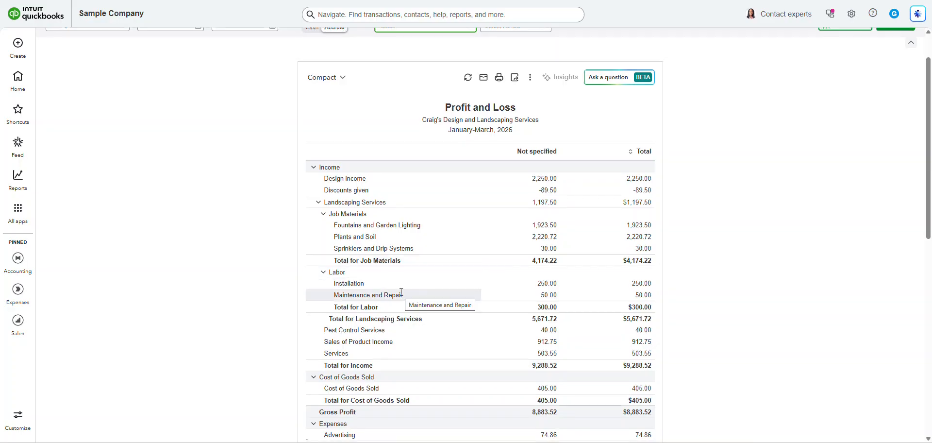
left_click(347, 243)
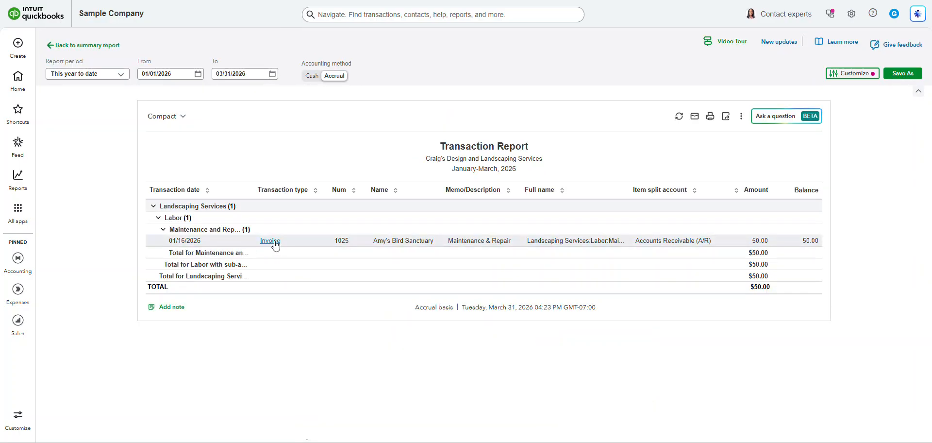
left_click(274, 241)
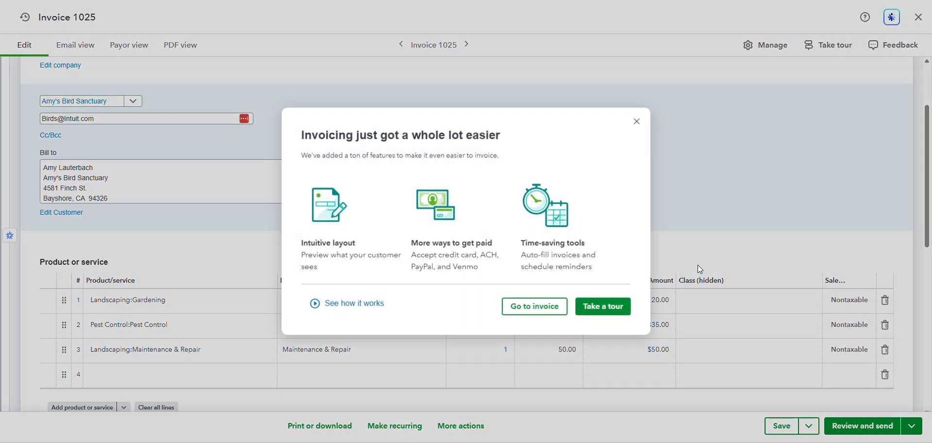
left_click(635, 122)
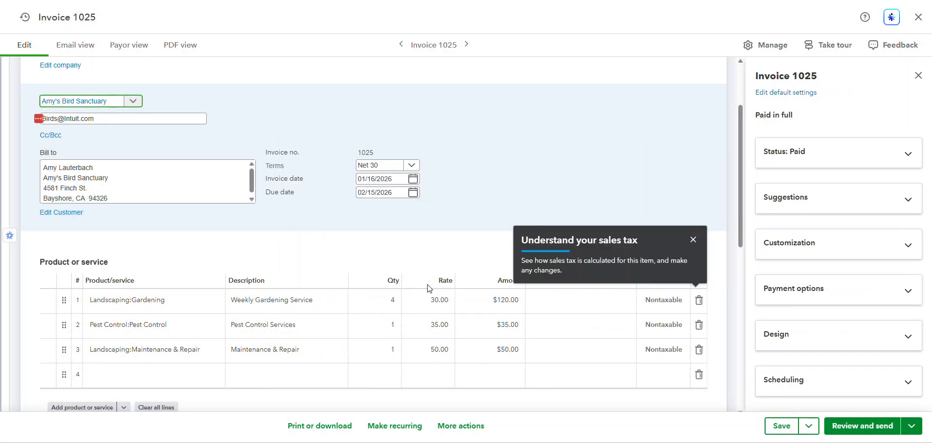
left_click(695, 241)
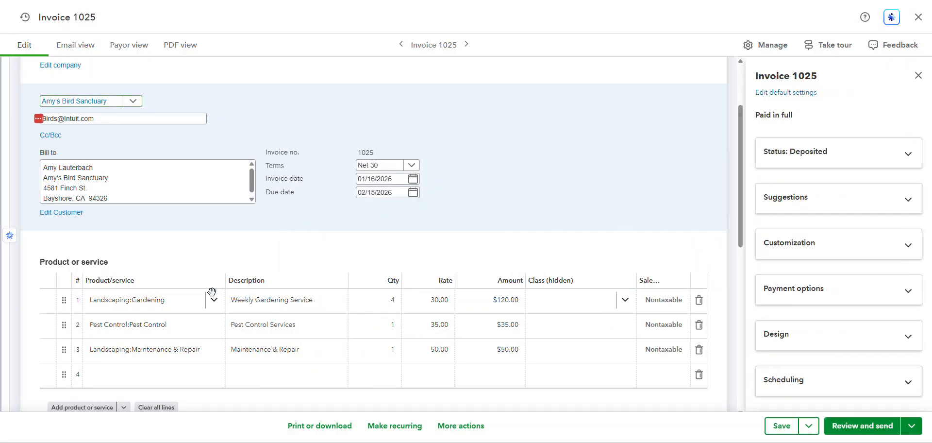
Assign the class "05 - Program B (adult program)" to all three product lines of the invoice and save it.
left_click(565, 302)
left_click(564, 353)
left_click(627, 350)
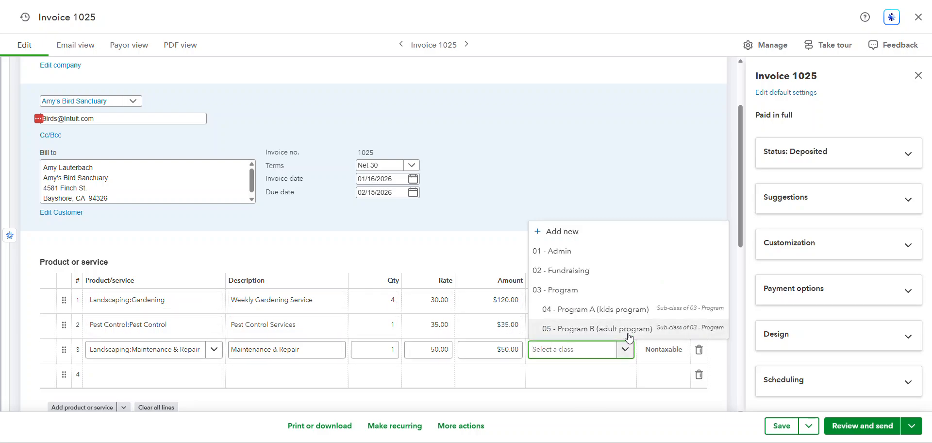
left_click(627, 329)
left_click(626, 326)
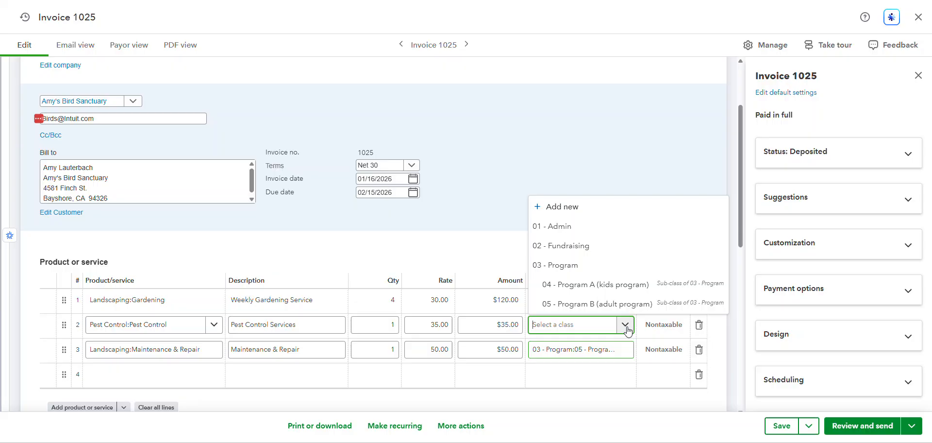
left_click(599, 303)
left_click(623, 302)
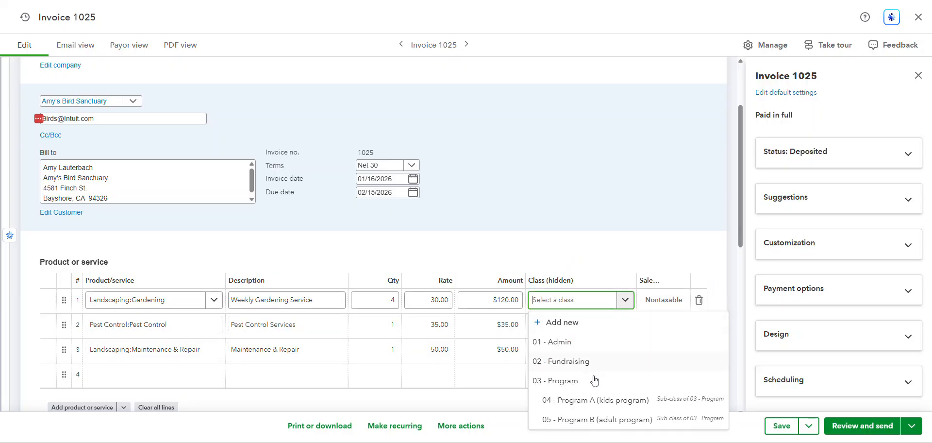
left_click(594, 420)
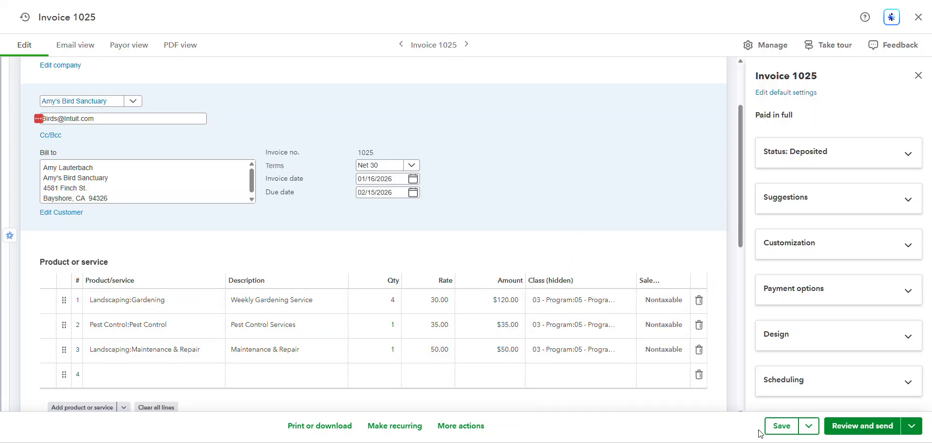
left_click(778, 425)
left_click(492, 256)
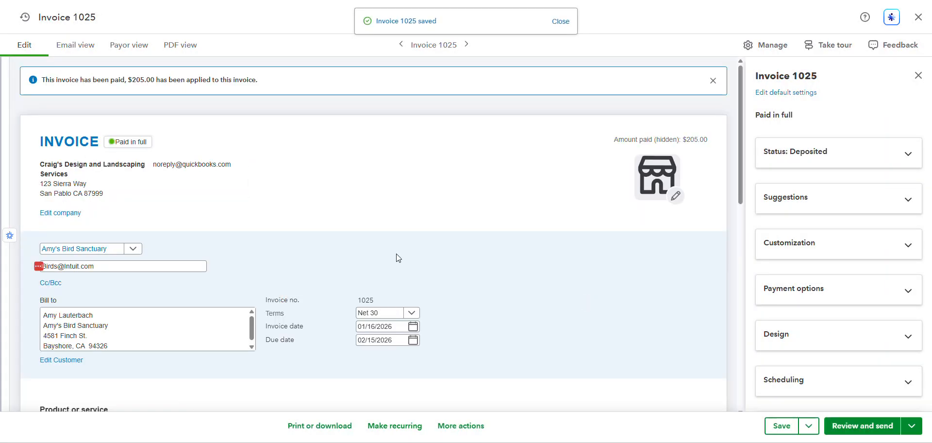
Close the invoice and return to the summary Profit and Loss report to review the amounts per class.
scroll(517, 266, "down", 2)
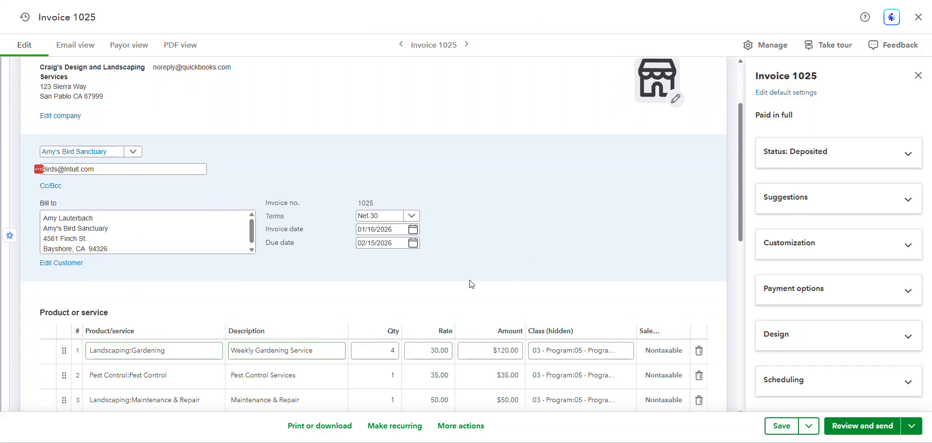
scroll(471, 284, "up", 2)
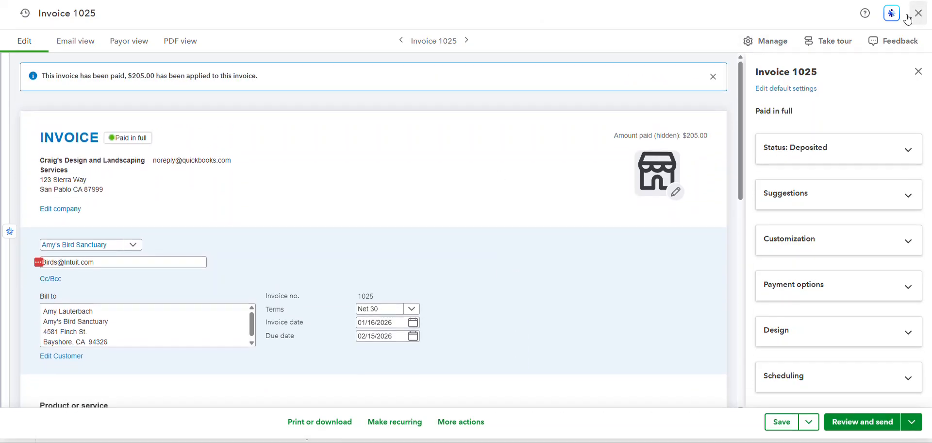
left_click(917, 13)
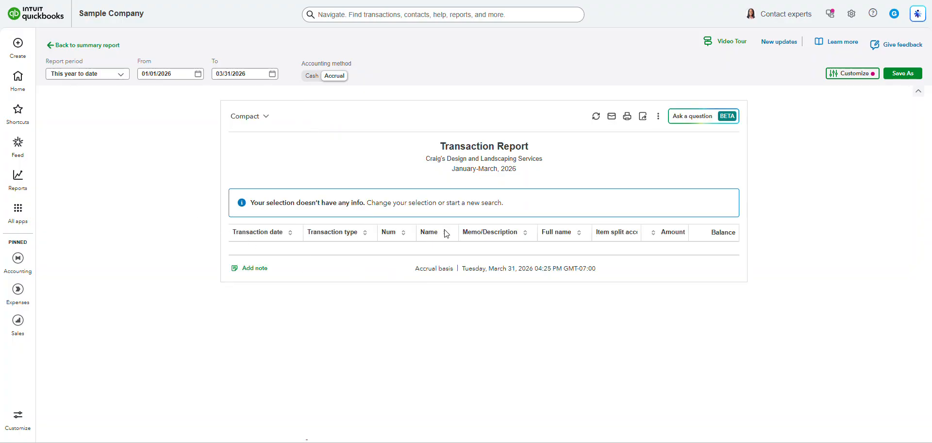
left_click(103, 48)
scroll(140, 335, "down", 3)
scroll(396, 316, "up", 3)
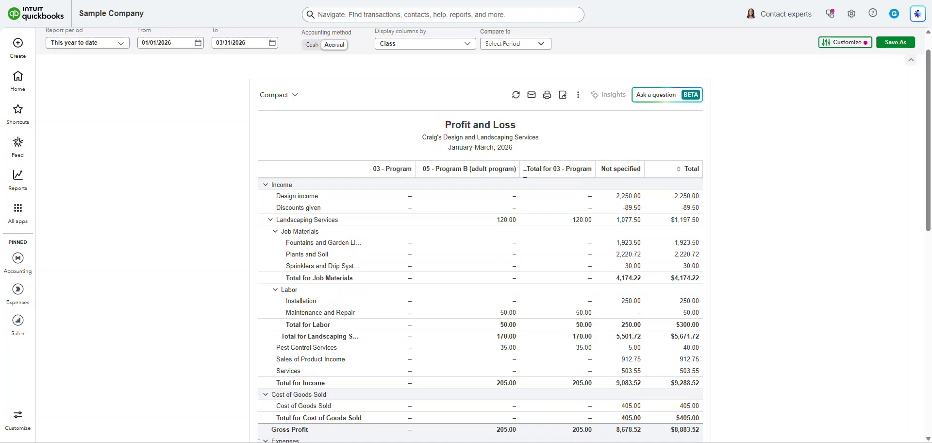
scroll(546, 360, "down", 1)
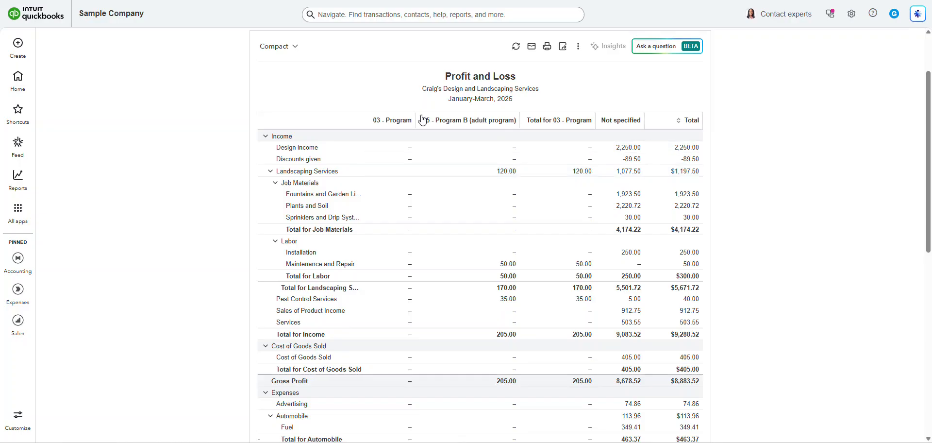
scroll(388, 121, "up", 2)
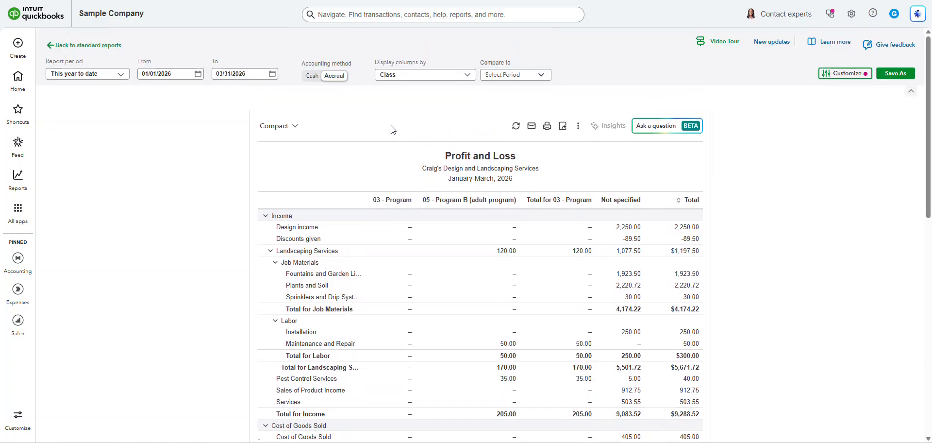
Remove the column grouping from the Profit and Loss report, then display its columns by Class again.
left_click(426, 76)
left_click(422, 101)
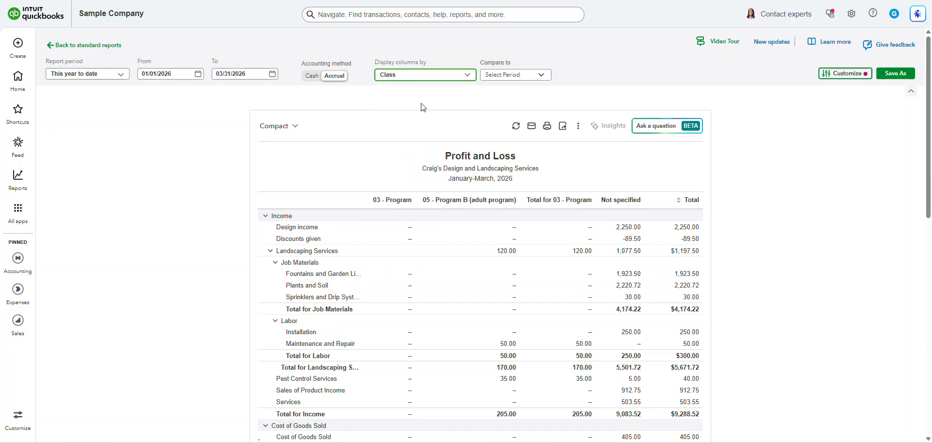
left_click(449, 76)
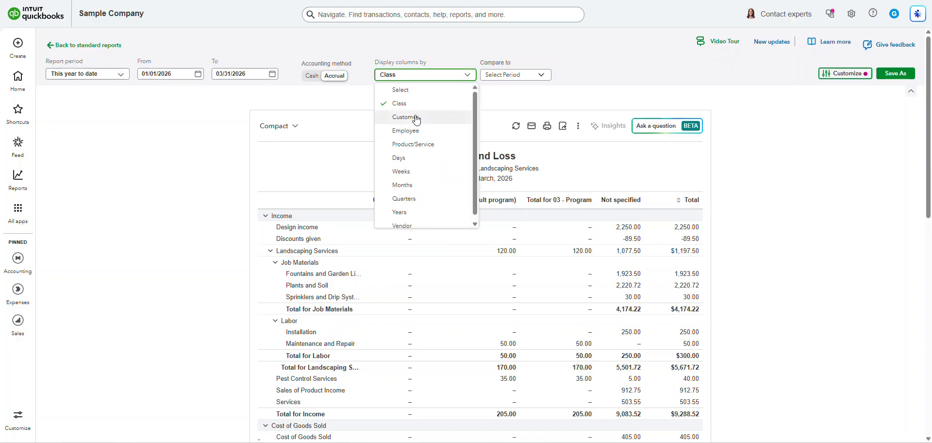
left_click(429, 91)
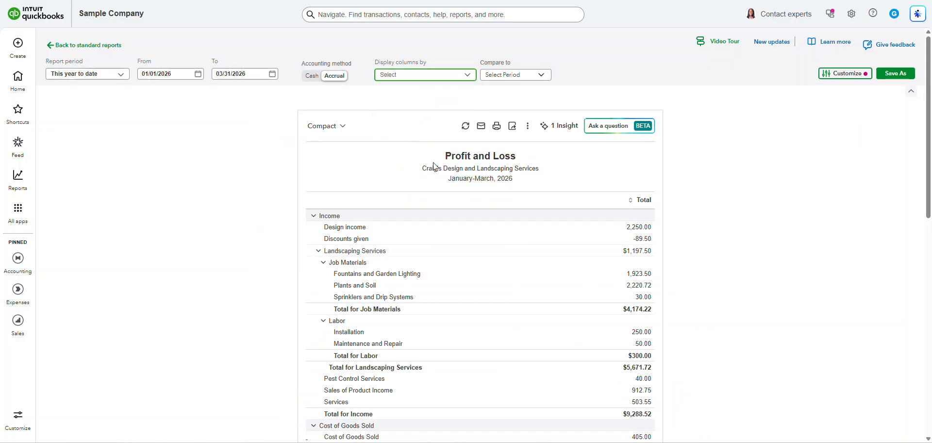
left_click(423, 77)
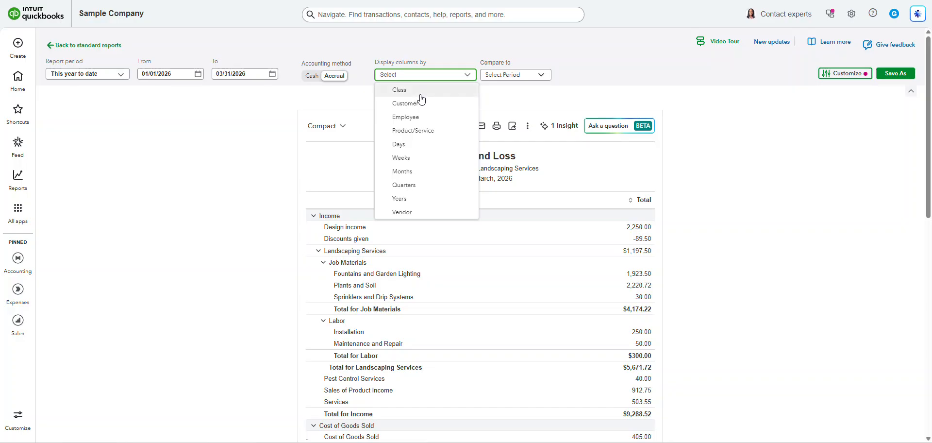
left_click(422, 99)
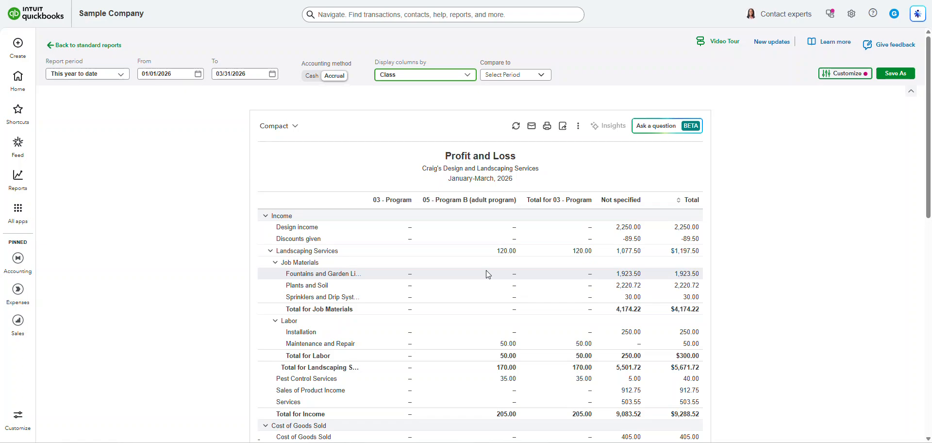
scroll(485, 270, "down", 5)
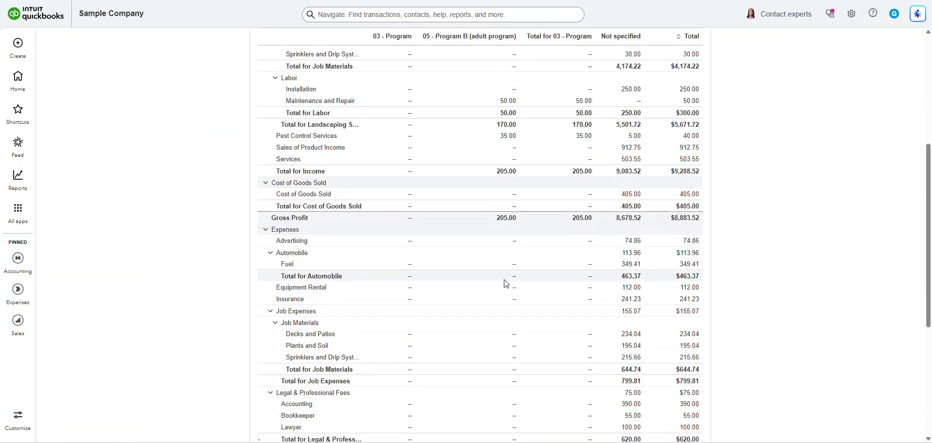
Open the Profit and Loss report's customization settings and add a filter on Class with the equals condition.
scroll(505, 283, "up", 5)
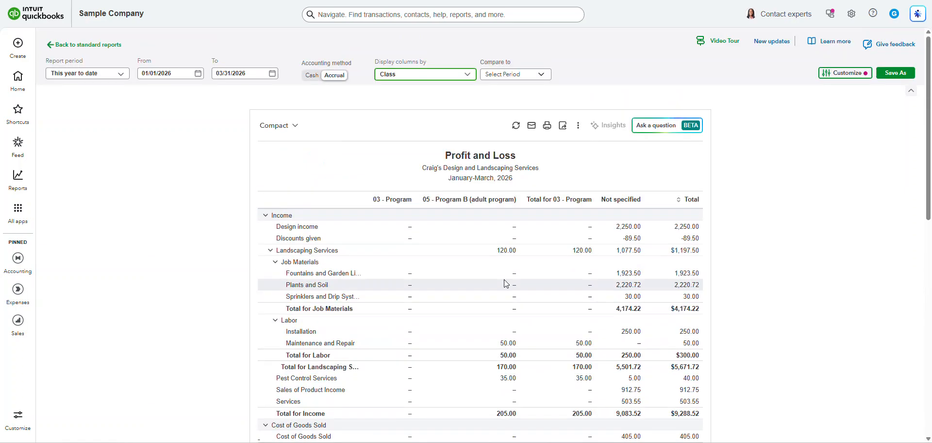
left_click(841, 75)
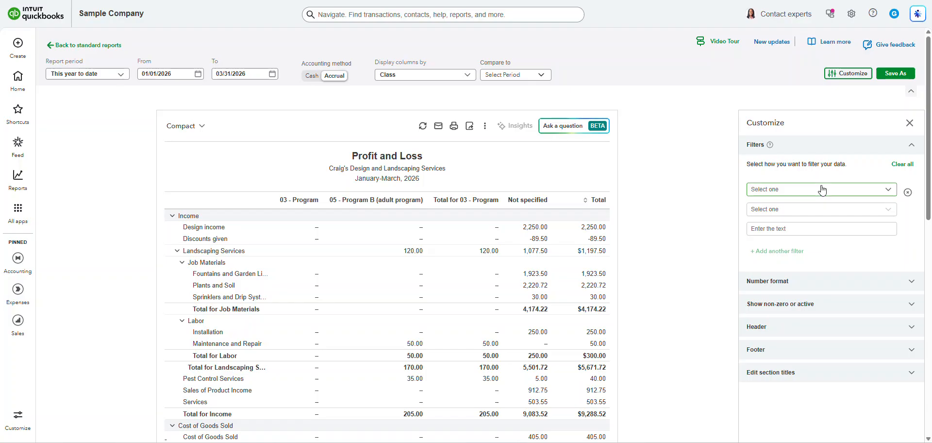
left_click(794, 194)
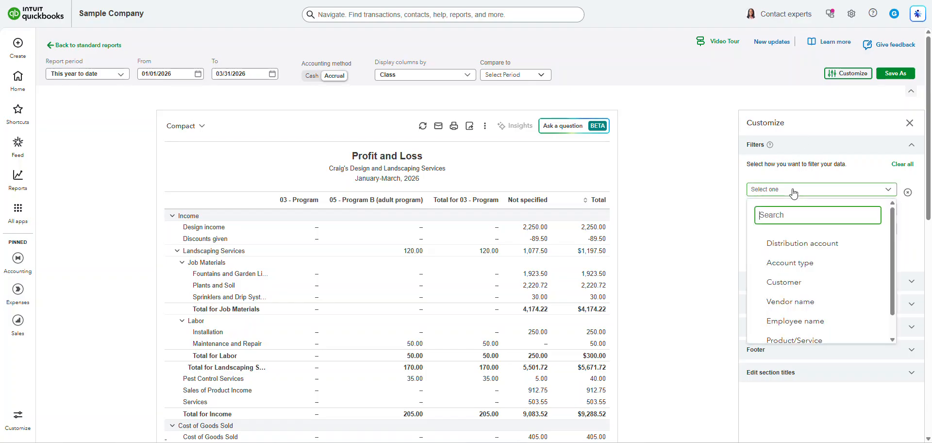
scroll(791, 272, "down", 1)
left_click(792, 335)
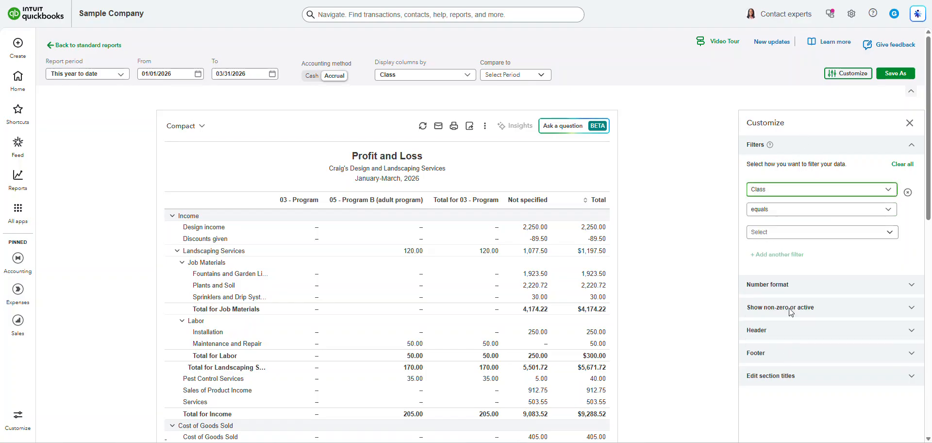
Filter the report to the classes 03 - Program, 04 - Program A (Kids Program) and 05 - Program B (Adult Program).
left_click(788, 237)
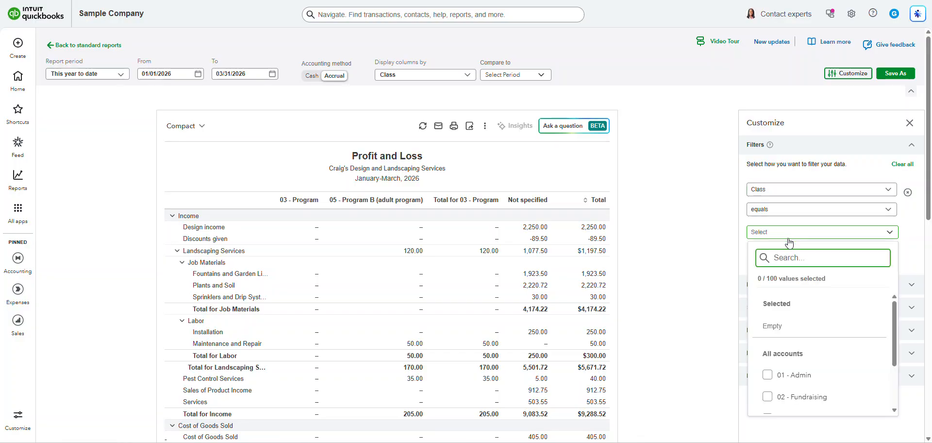
scroll(832, 362, "down", 2)
scroll(835, 358, "down", 1)
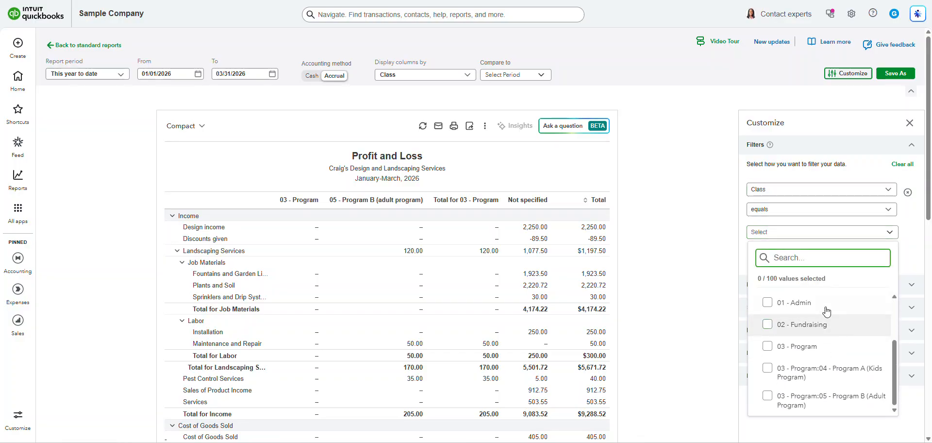
left_click(767, 346)
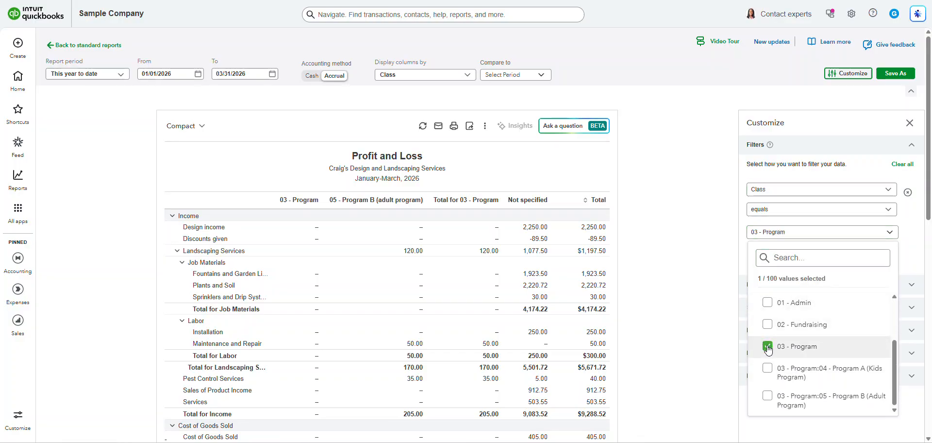
left_click(767, 368)
left_click(767, 395)
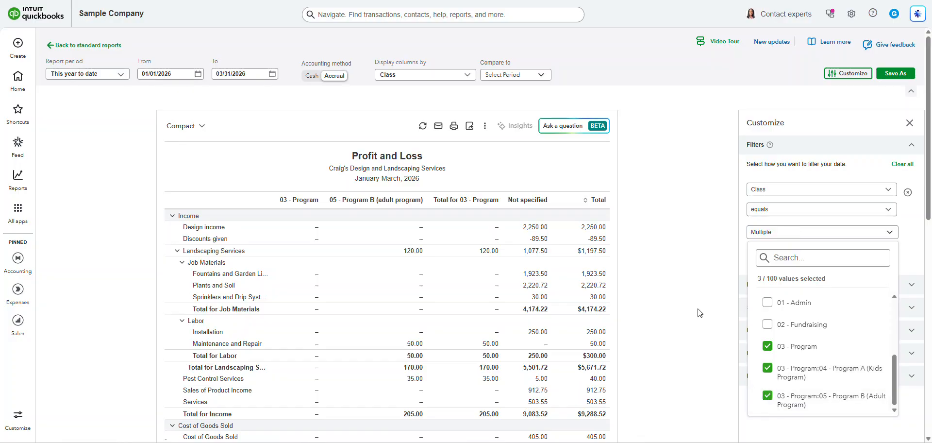
left_click(928, 241)
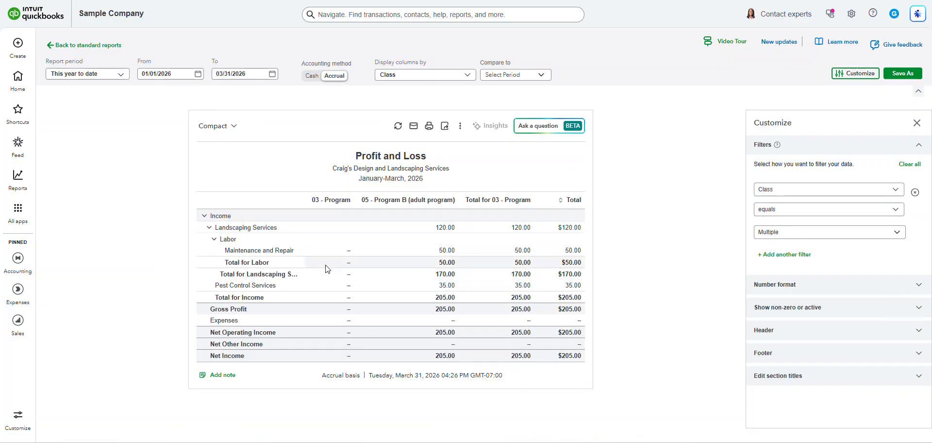
Review which classes are selected in the report's Class filter, leaving the selection as it is.
left_click(843, 232)
scroll(842, 315, "down", 1)
scroll(839, 331, "up", 1)
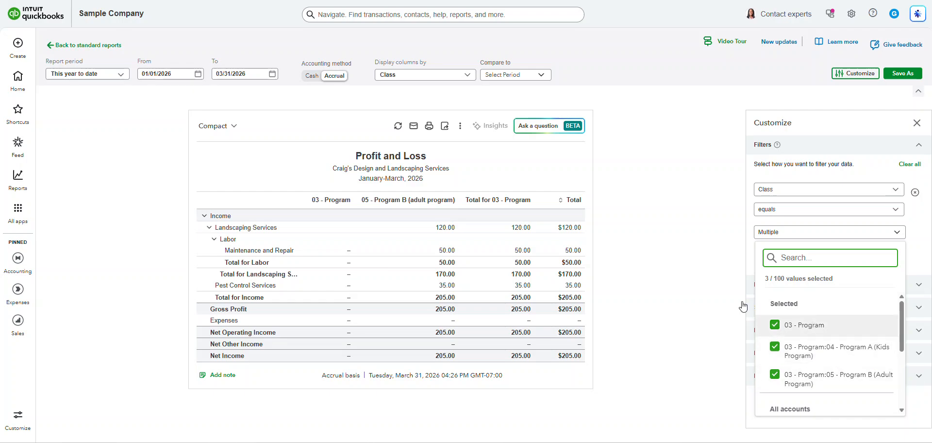
left_click(623, 262)
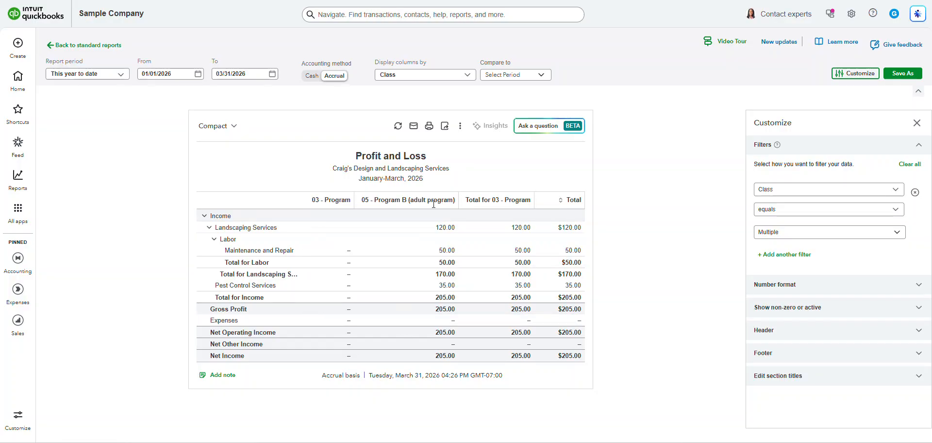
Remove 03 - Program and 04 - Program A (Kids Program) from the Class filter, keeping only 05 - Program B (Adult Program).
left_click(786, 232)
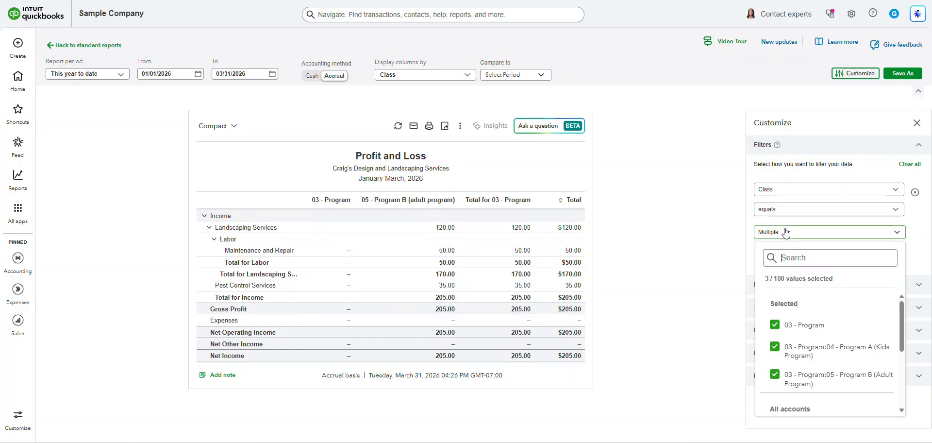
left_click(775, 325)
left_click(775, 325)
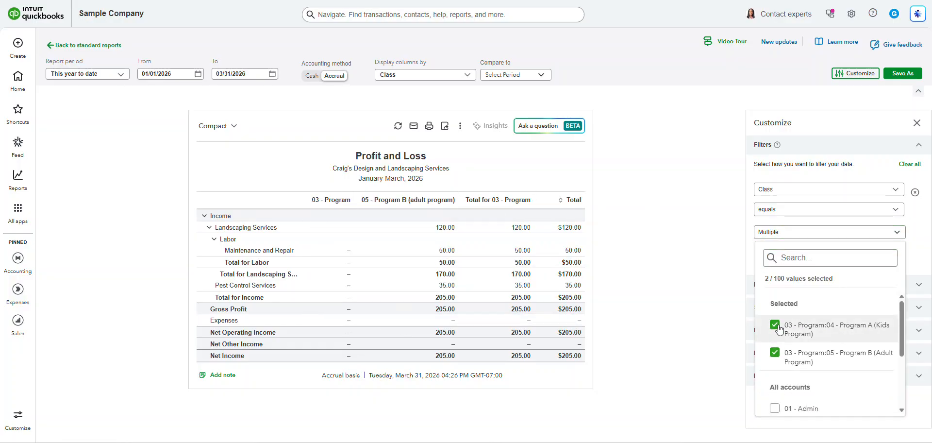
left_click(712, 281)
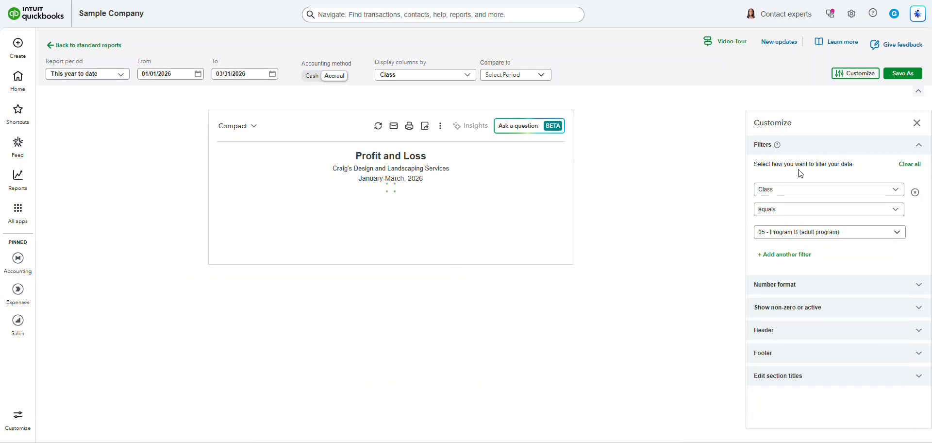